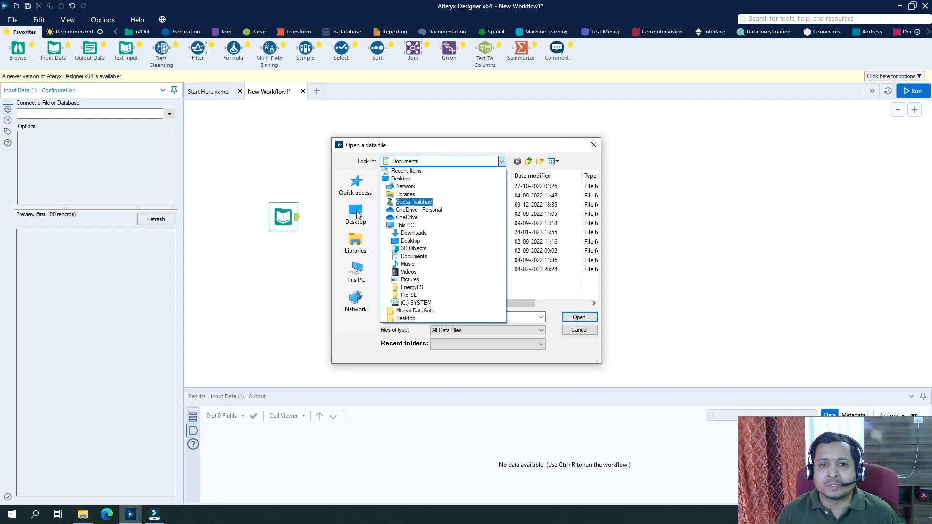
Step: Connect the Input Data tool to the SalesOrders sheet of Sales Data.xlsx in the Alteryx DataSets folder
click(356, 212)
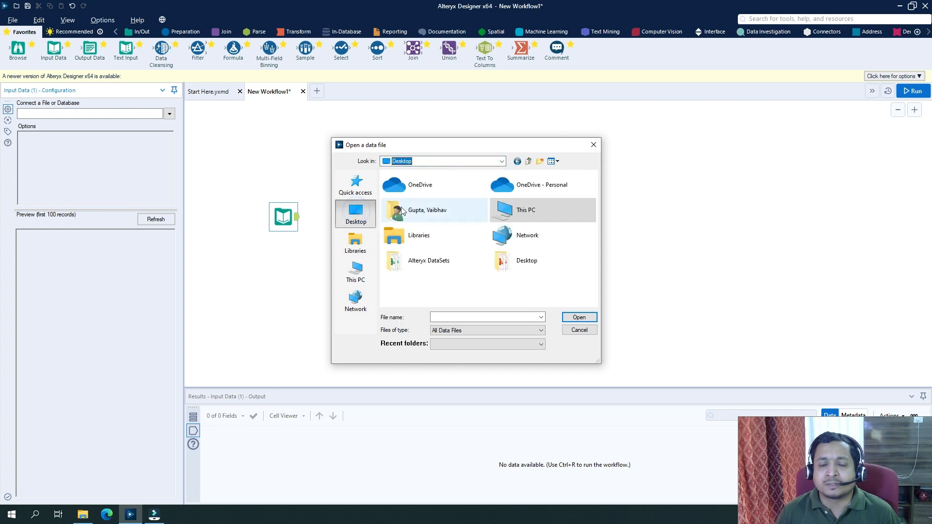
double_click(442, 262)
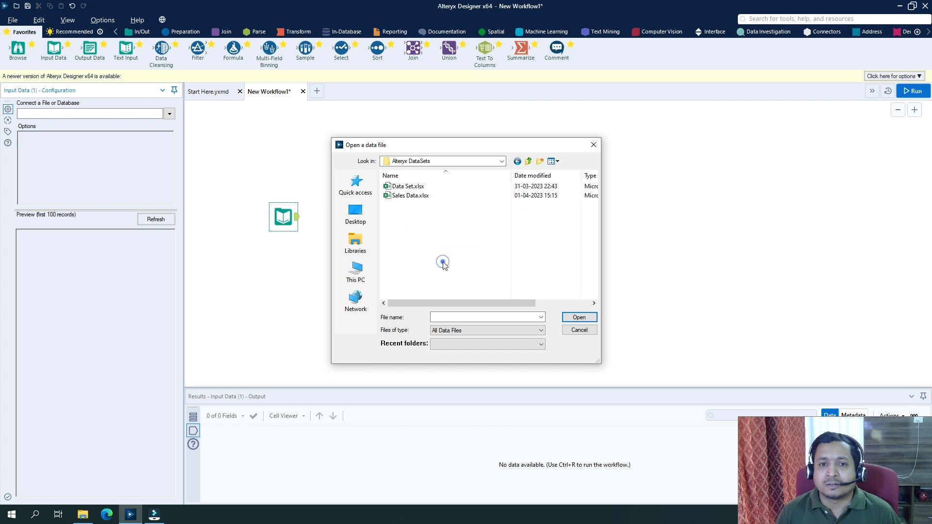
click(416, 197)
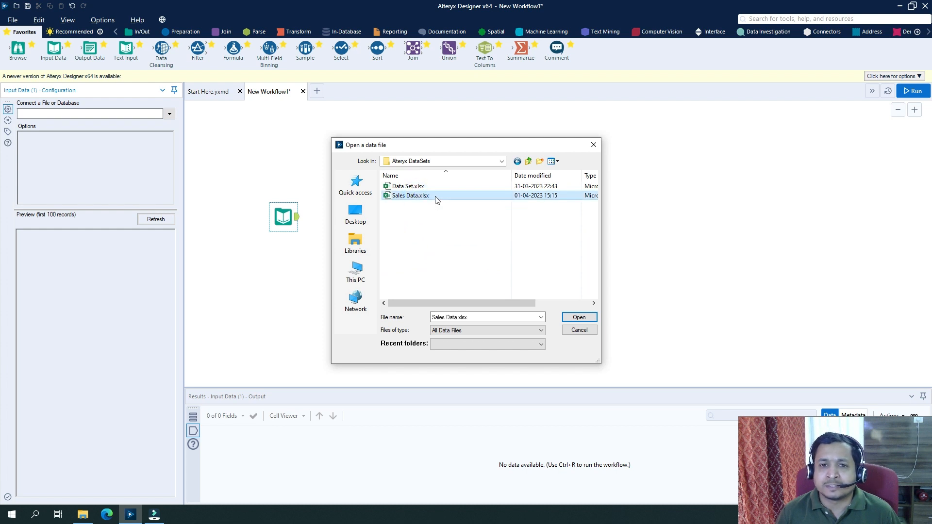
double_click(435, 198)
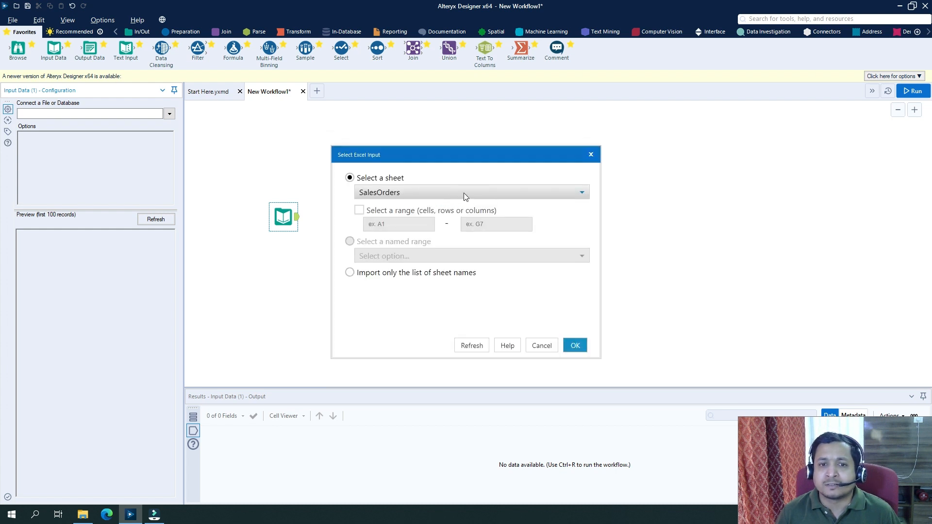
click(464, 193)
click(391, 205)
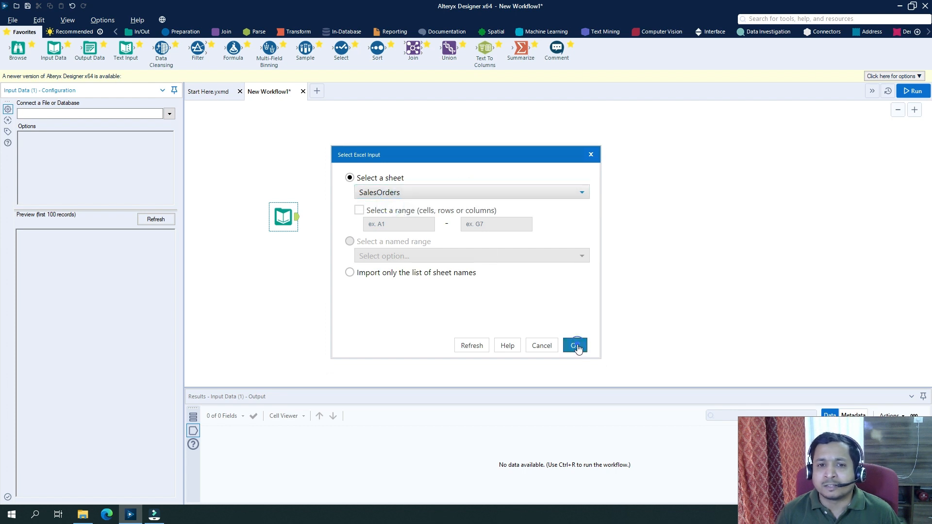
click(576, 346)
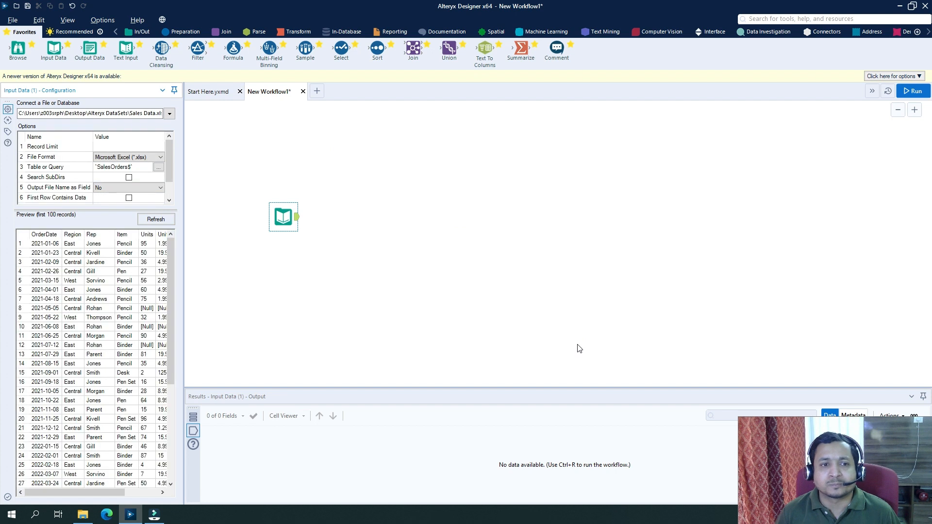
Step: Run the workflow and review the loaded sales records
click(913, 94)
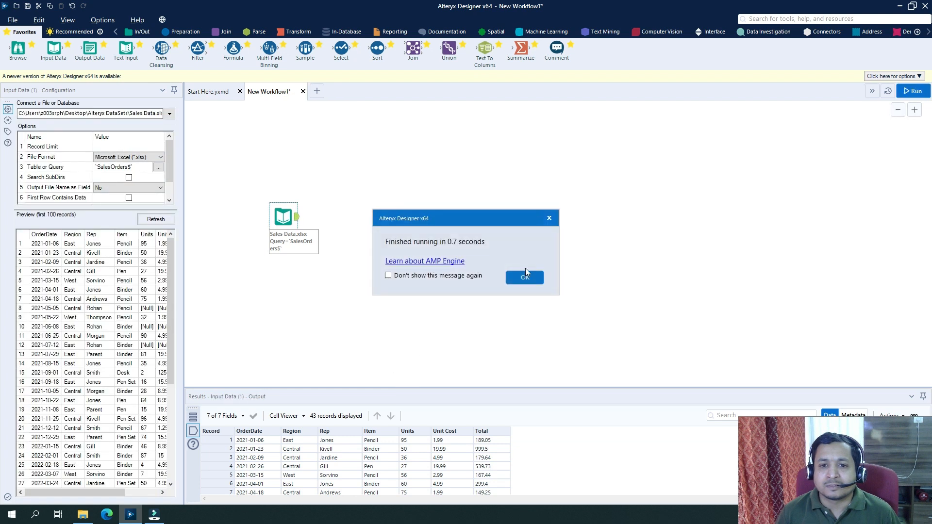
click(525, 275)
drag(402, 388, 428, 269)
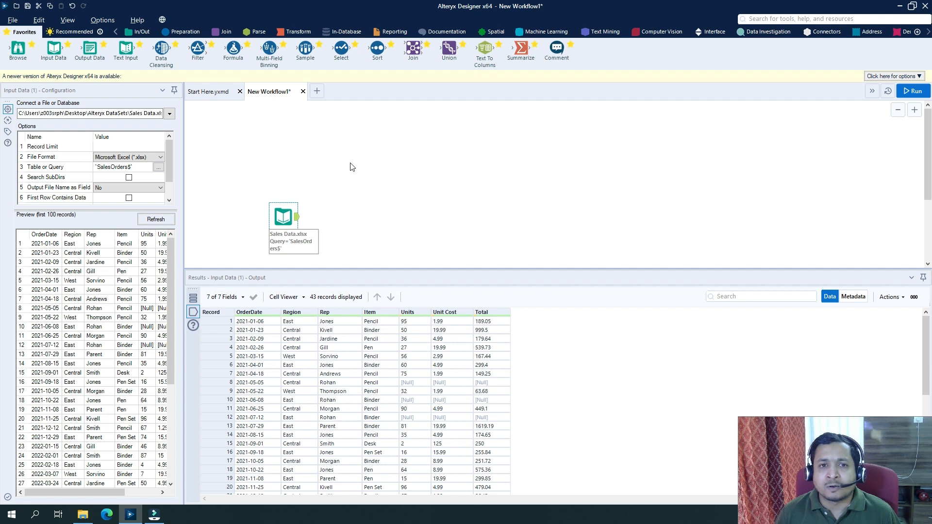
Step: Add a Select tool to the canvas, connected after the Input Data tool
drag(342, 48, 352, 217)
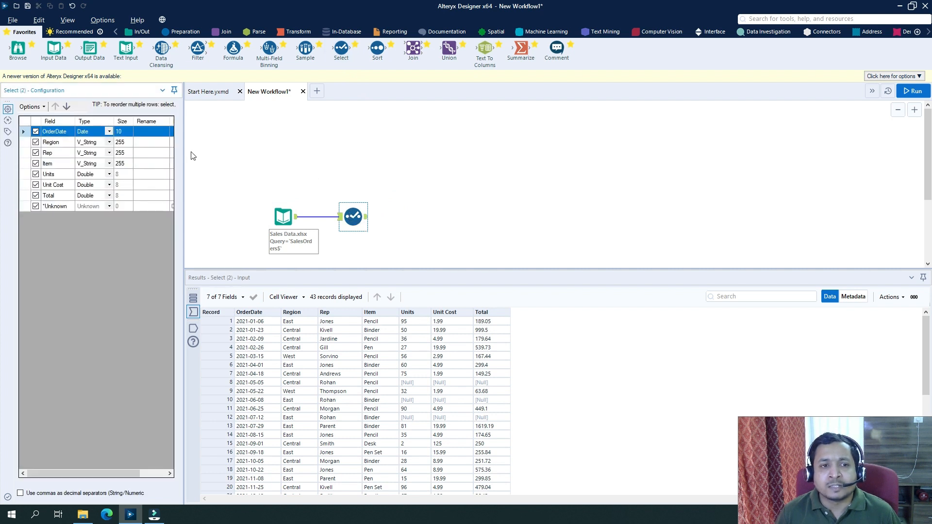
drag(183, 146, 221, 146)
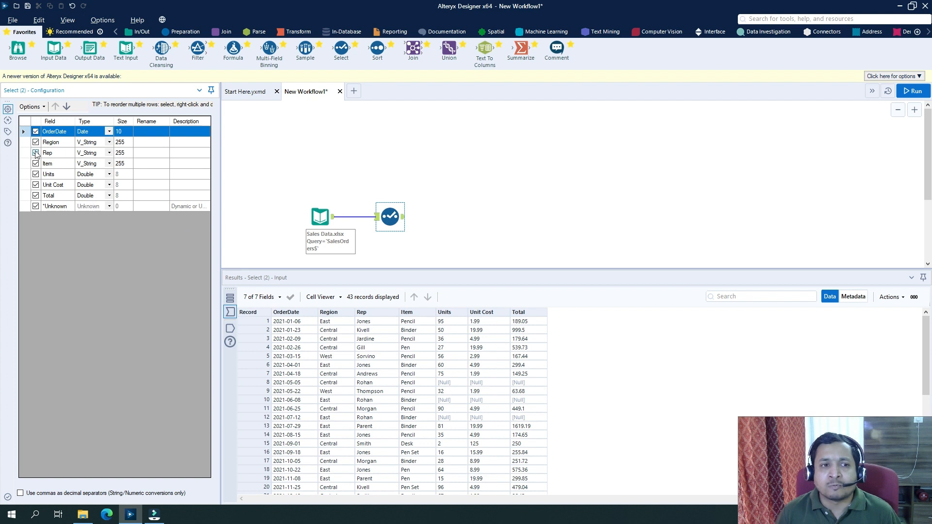
Step: Deselect the Item field, run the workflow, and view the Select tool's output
click(36, 206)
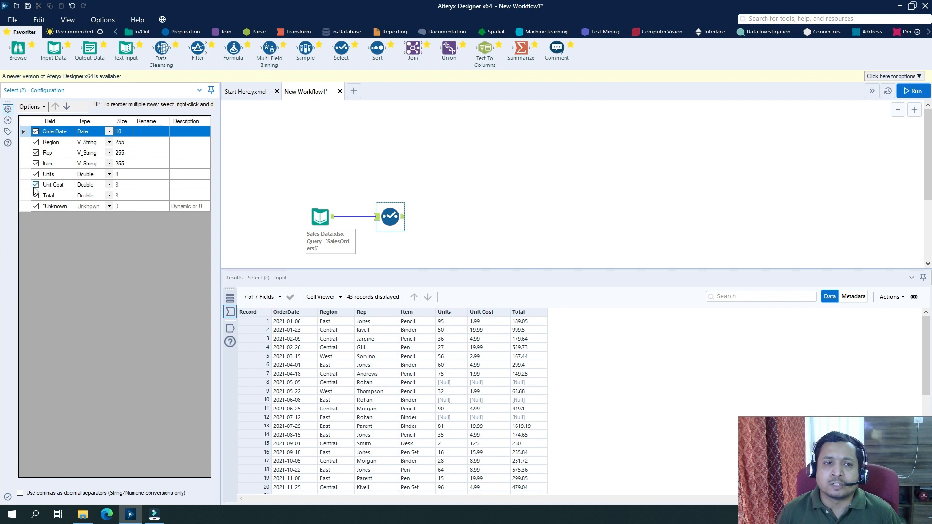
click(35, 163)
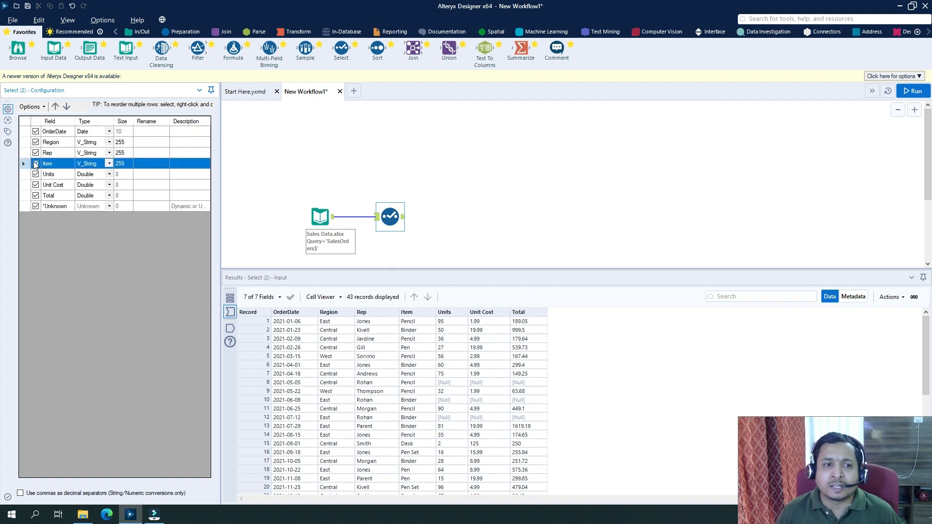
click(904, 93)
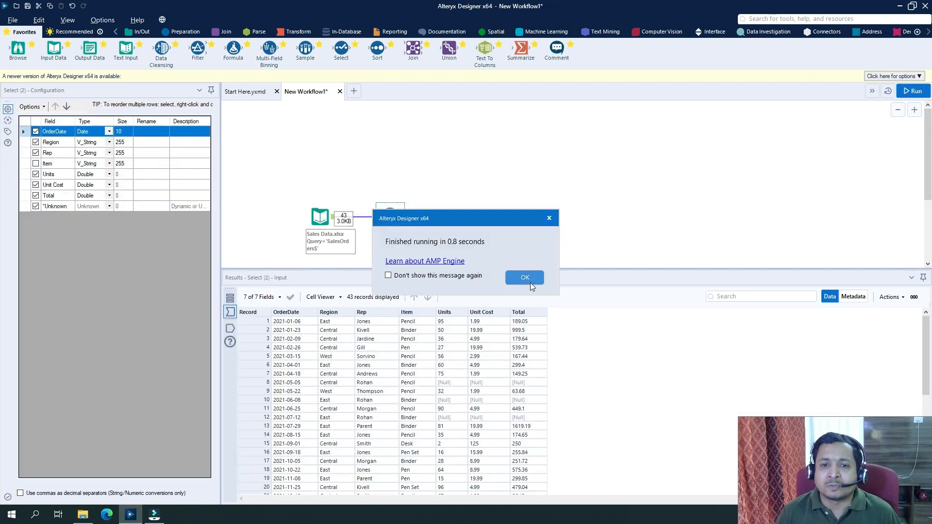
click(532, 280)
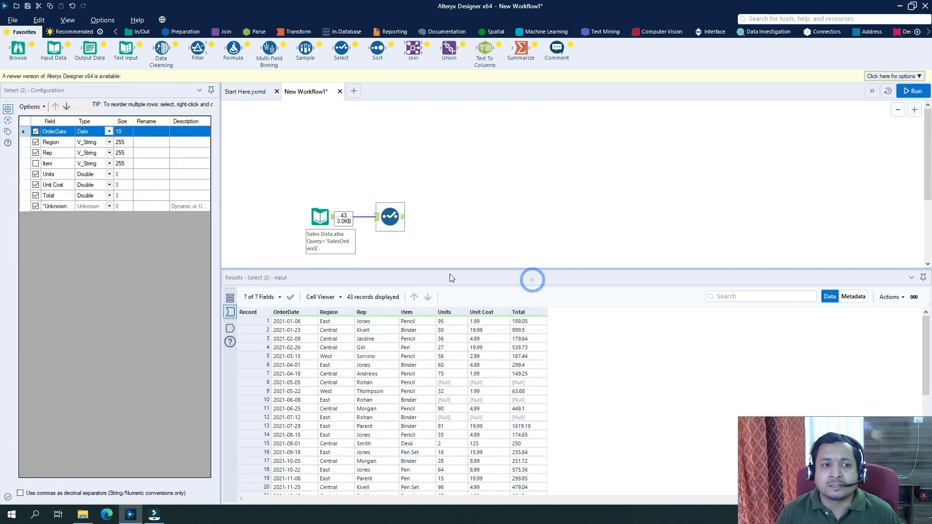
click(404, 217)
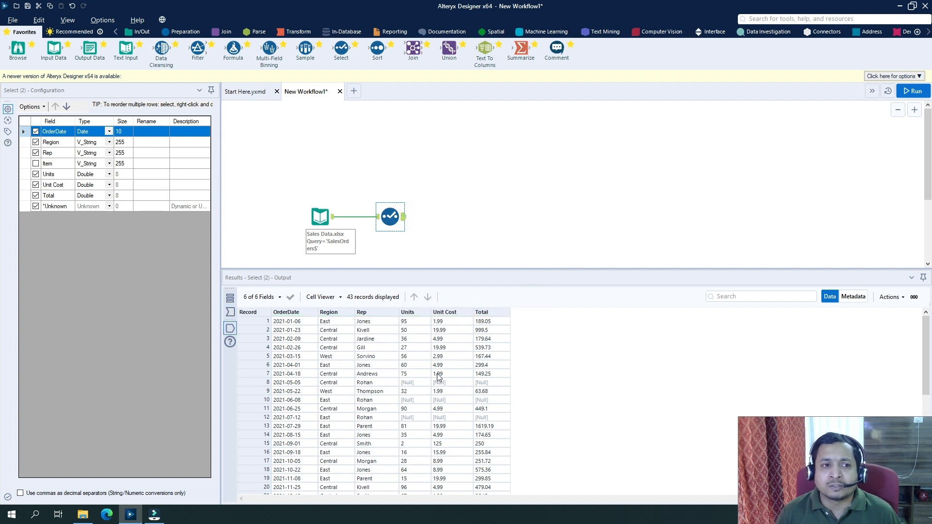
Step: Reselect the Item field, rerun the workflow, and view the Select tool's output
click(35, 163)
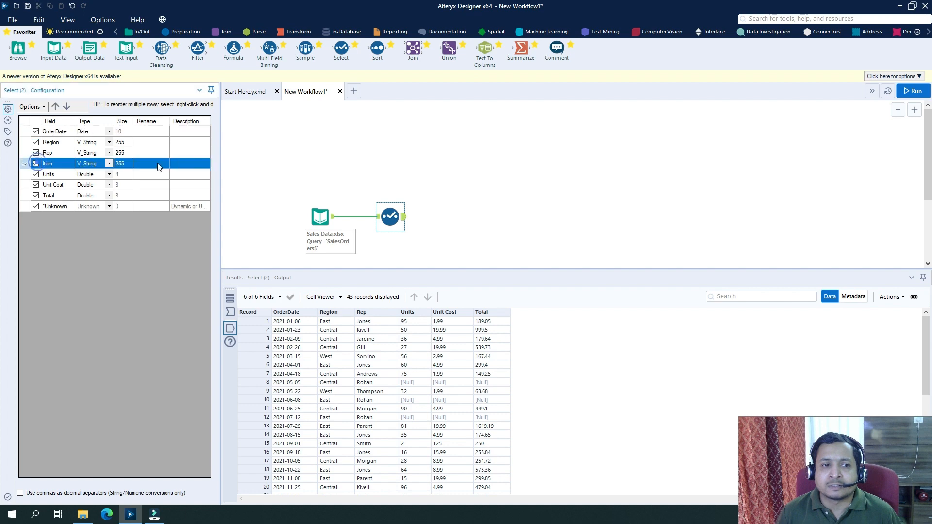
click(913, 91)
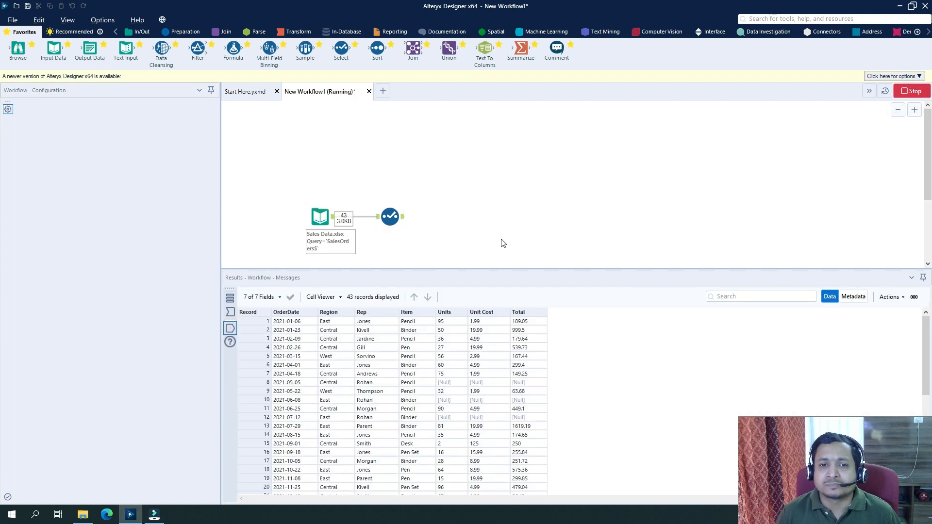
click(390, 217)
click(519, 274)
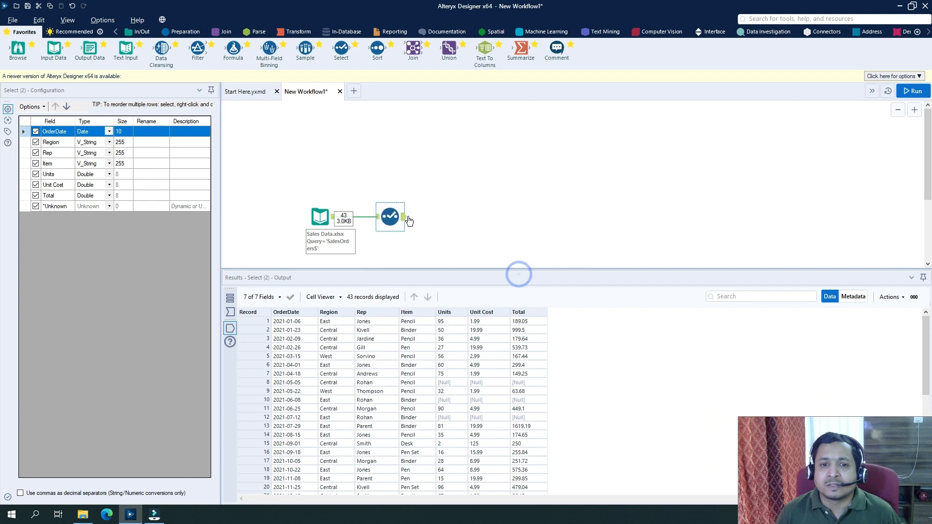
click(405, 216)
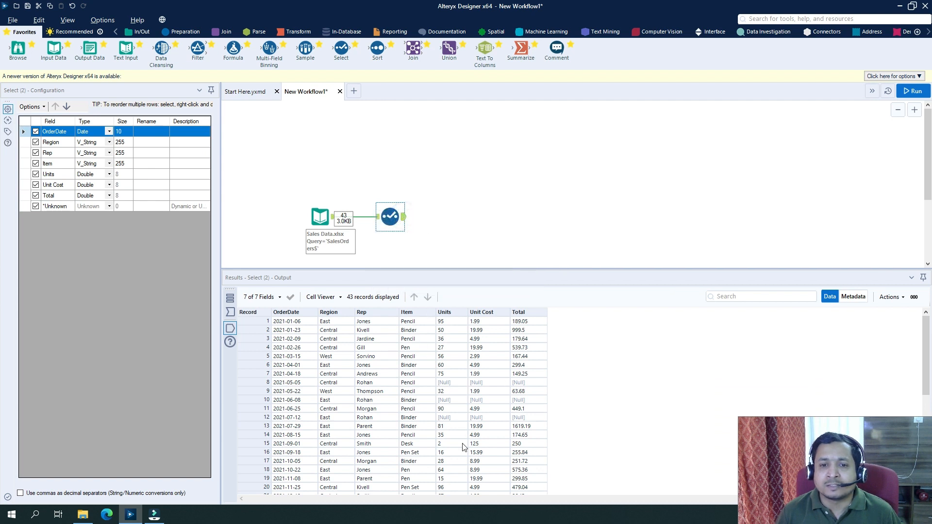
Step: Deselect all fields, then select all of them again from the Select tool's options
click(44, 107)
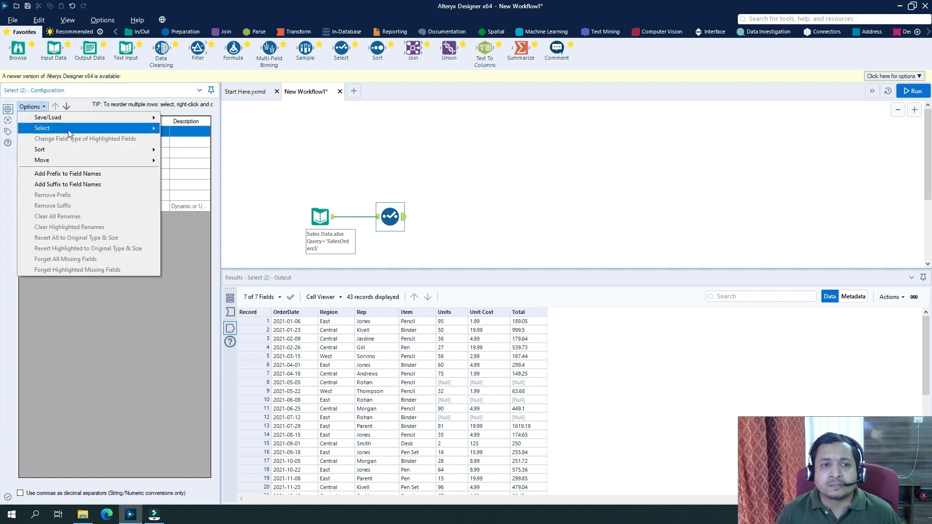
mouse_move(68, 130)
click(190, 139)
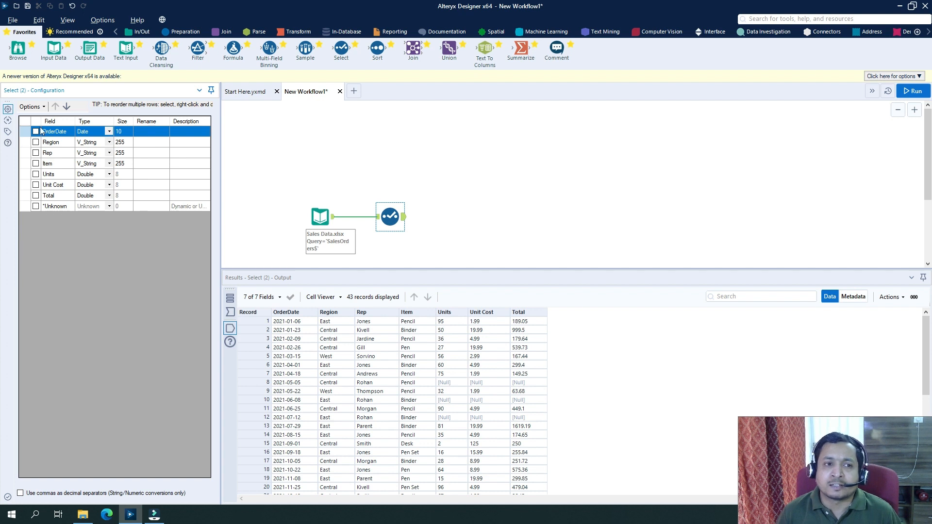
click(40, 111)
mouse_move(59, 129)
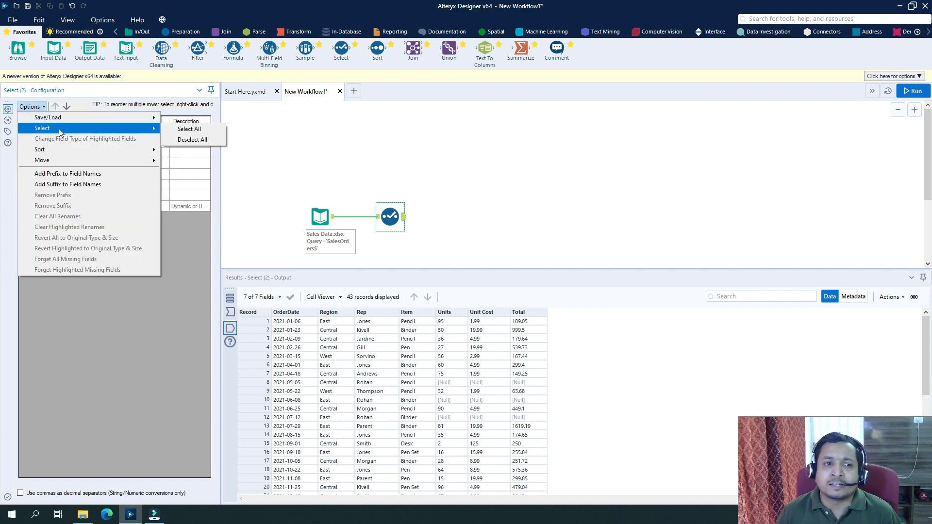
click(195, 139)
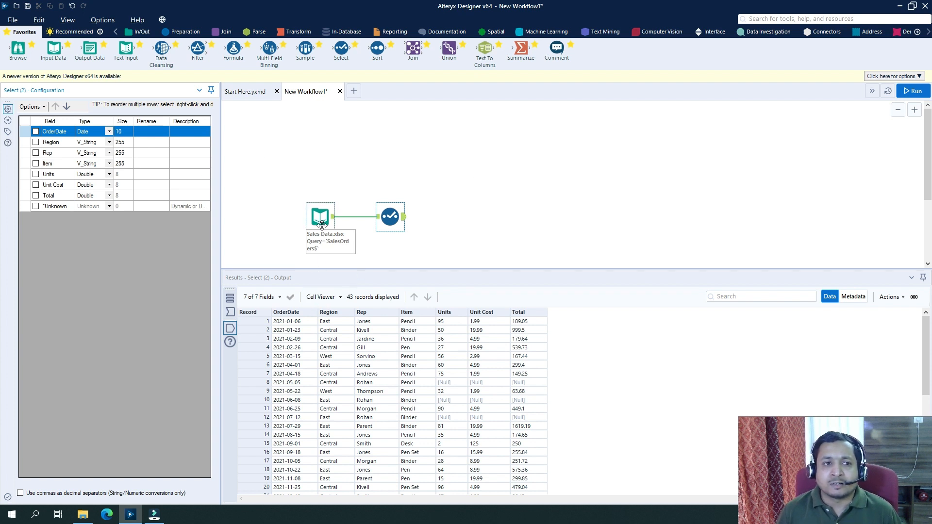
click(38, 106)
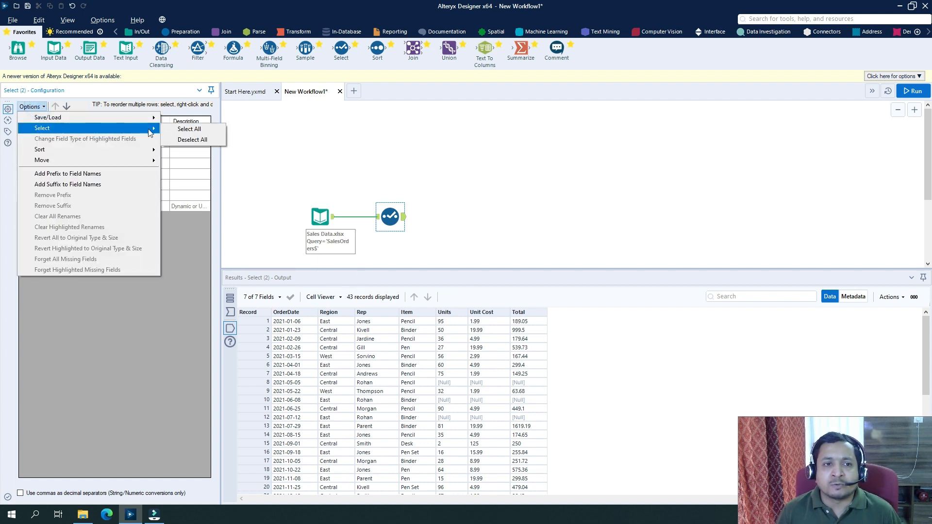
click(202, 134)
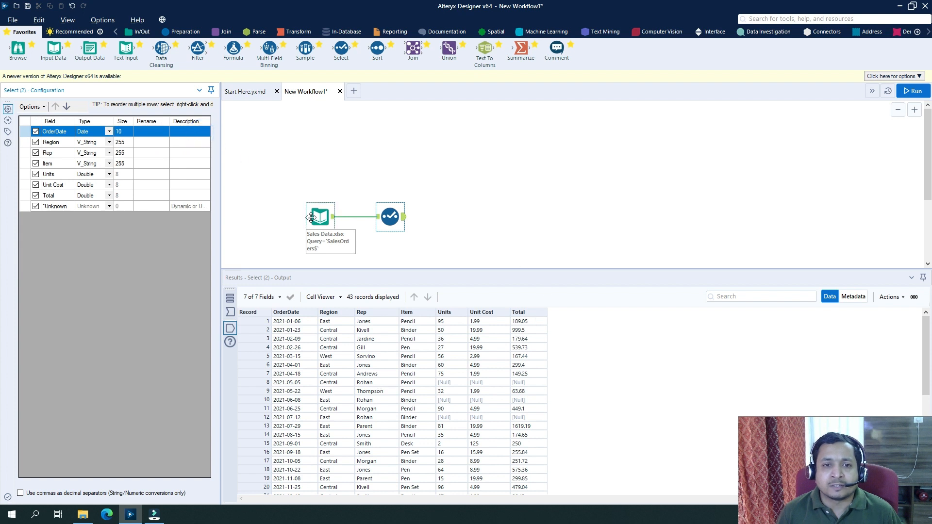
Step: Rename OrderDate to Order Date, Region to Zone, Rep to Client, and Item to Object
click(151, 132)
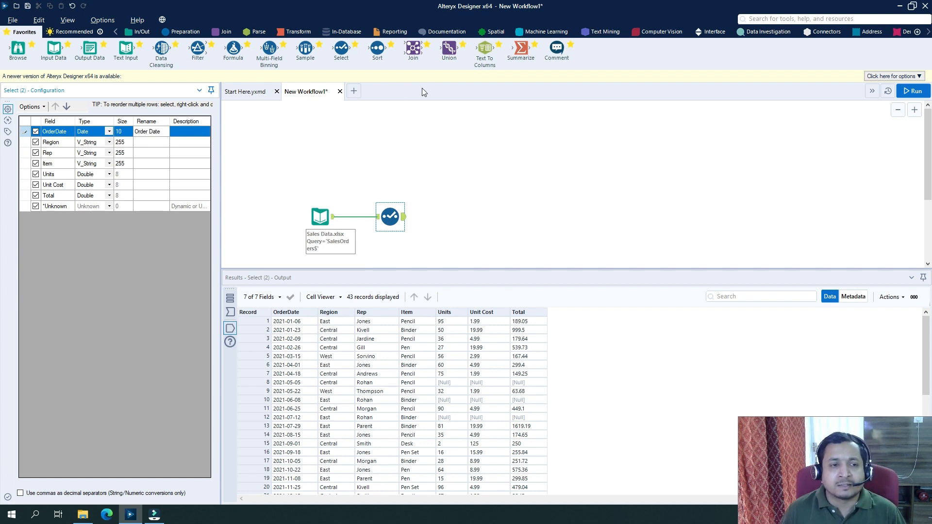
click(145, 142)
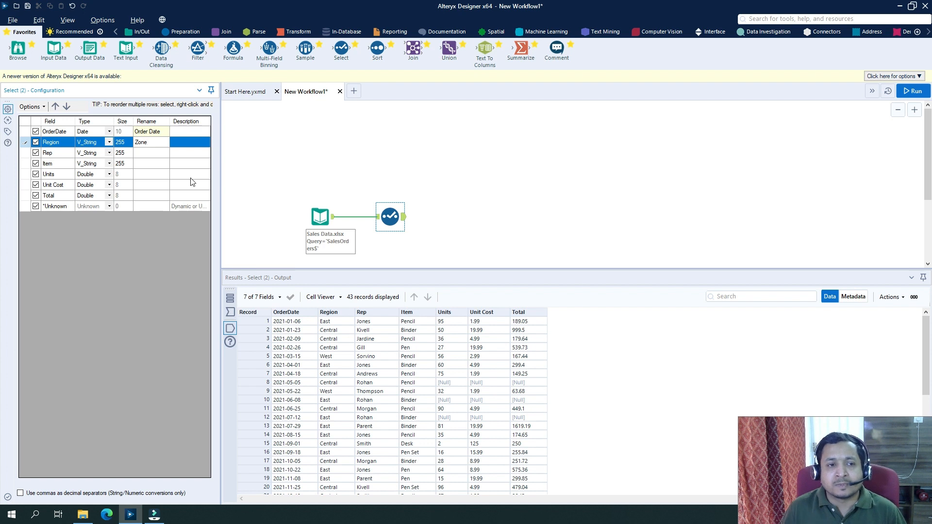
click(161, 153)
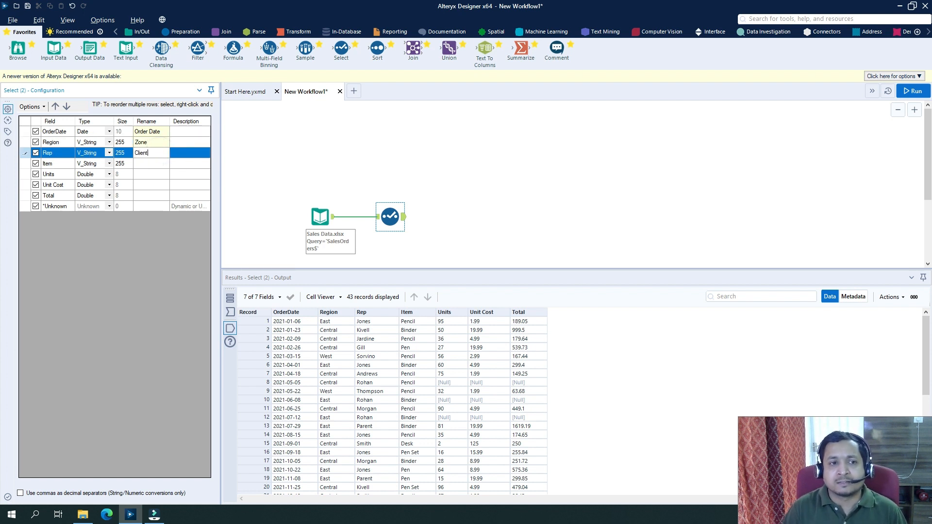
click(155, 164)
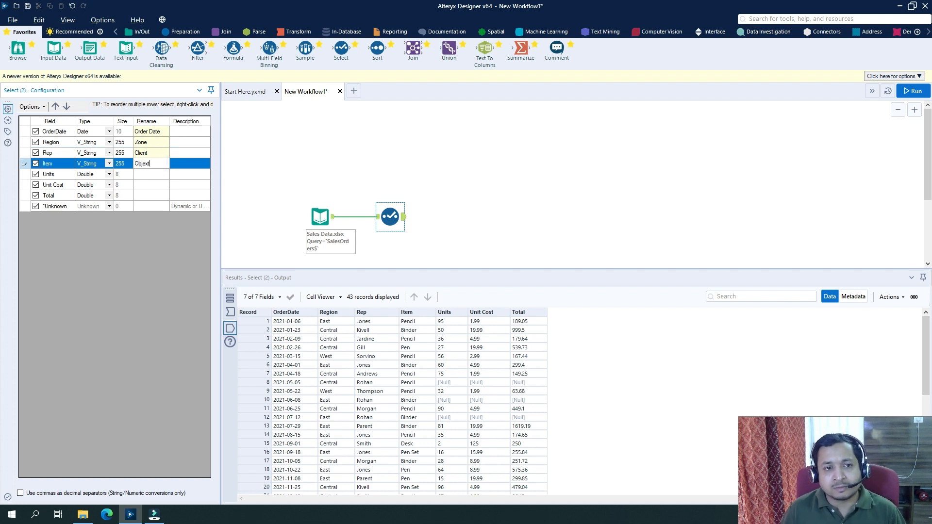
Step: Rename Units to Number of Units, Unit Cost to Cost, and Total to Total Cost
click(155, 176)
text(Number of)
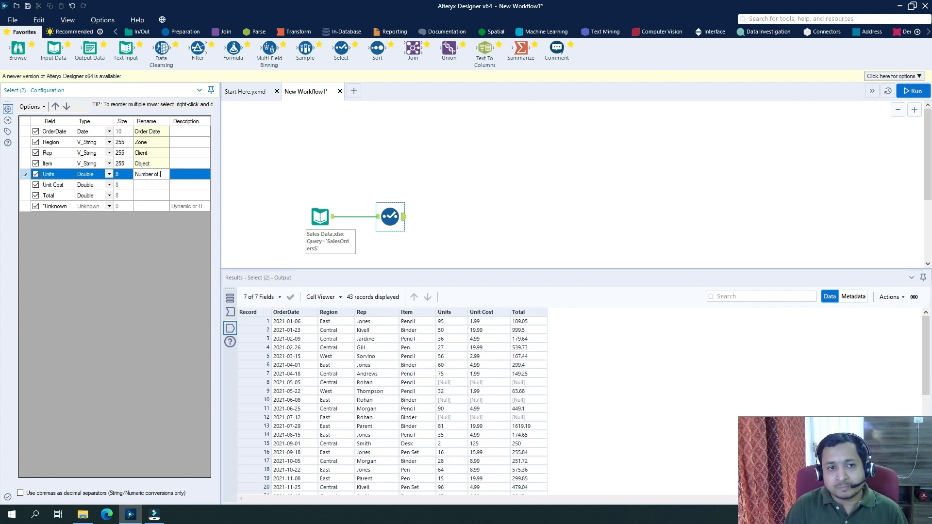
text( Units)
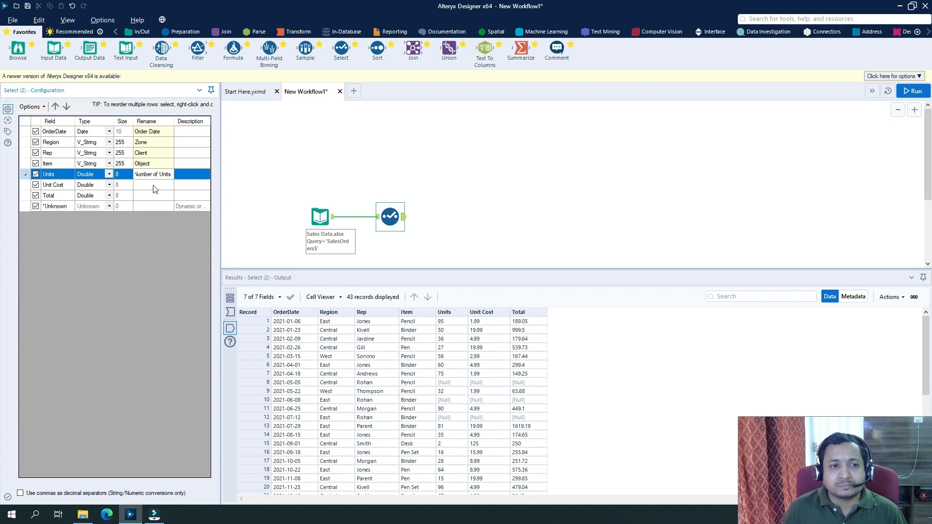
click(155, 186)
text(Cost)
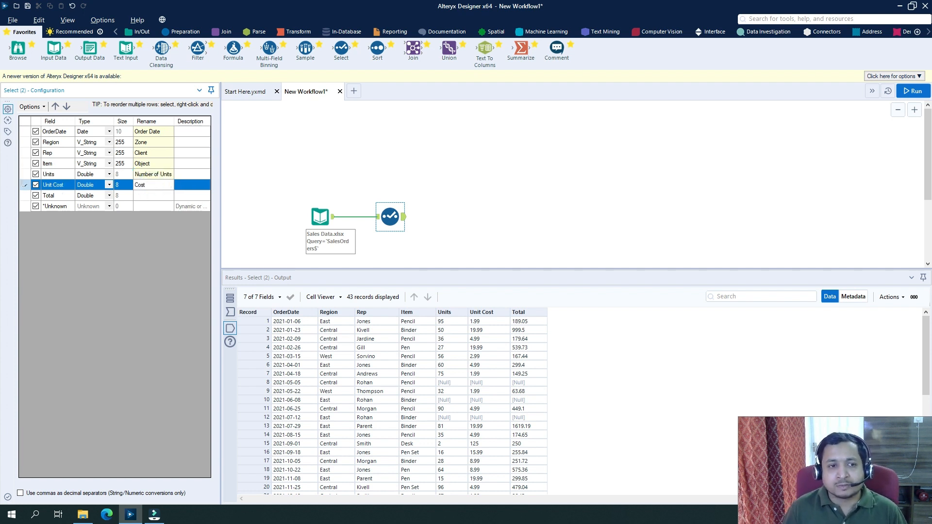
click(155, 196)
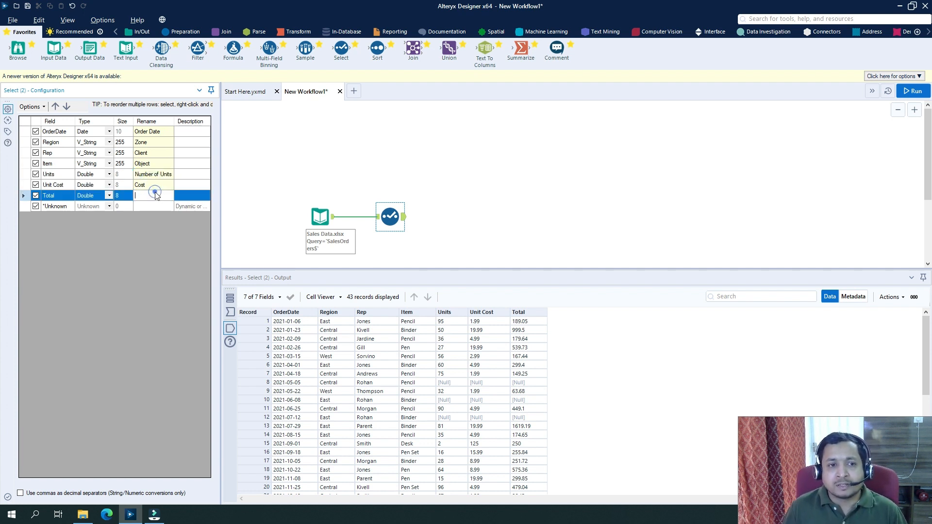
text(Total Cost)
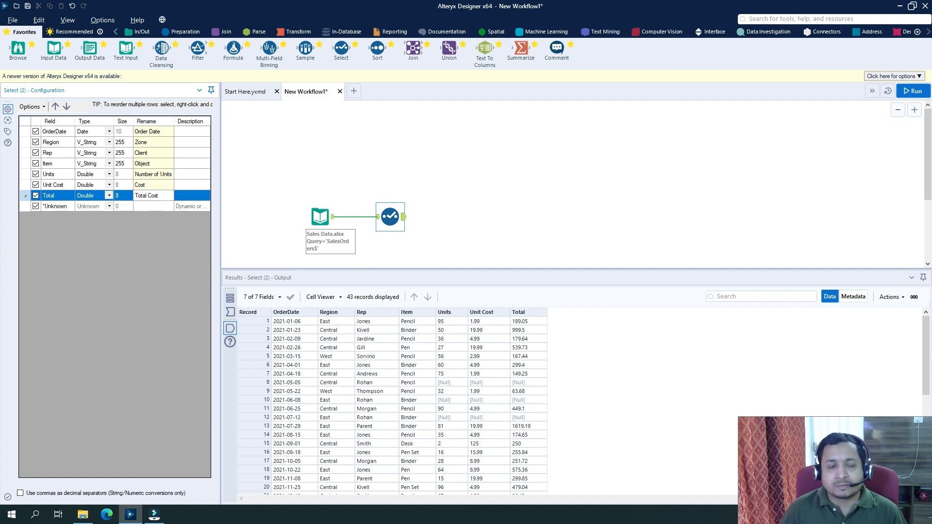
click(349, 154)
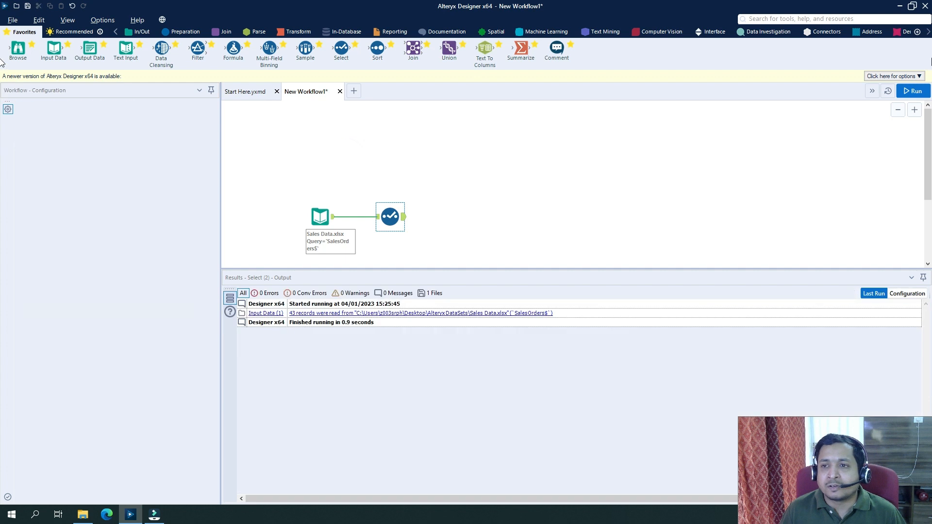
Step: Run the workflow and compare the Input Data tool's output with the Select tool's renamed output
click(912, 91)
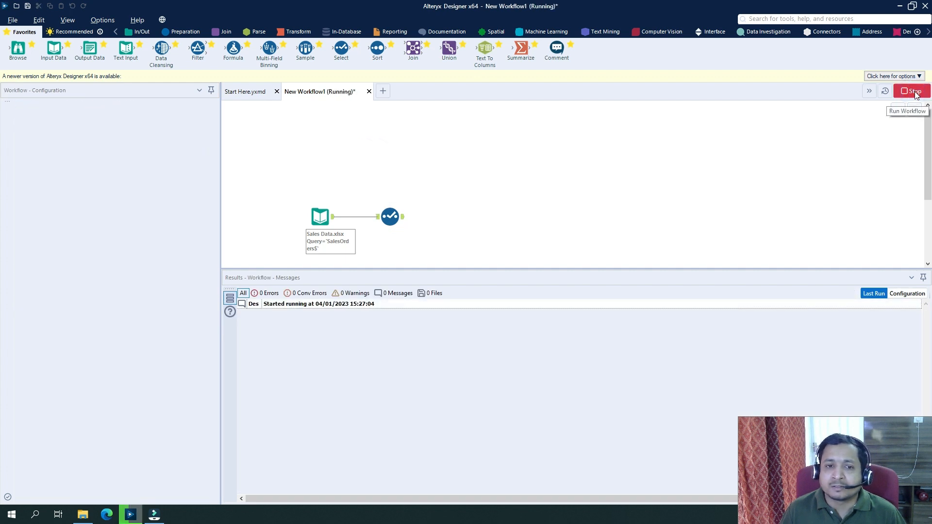
click(515, 278)
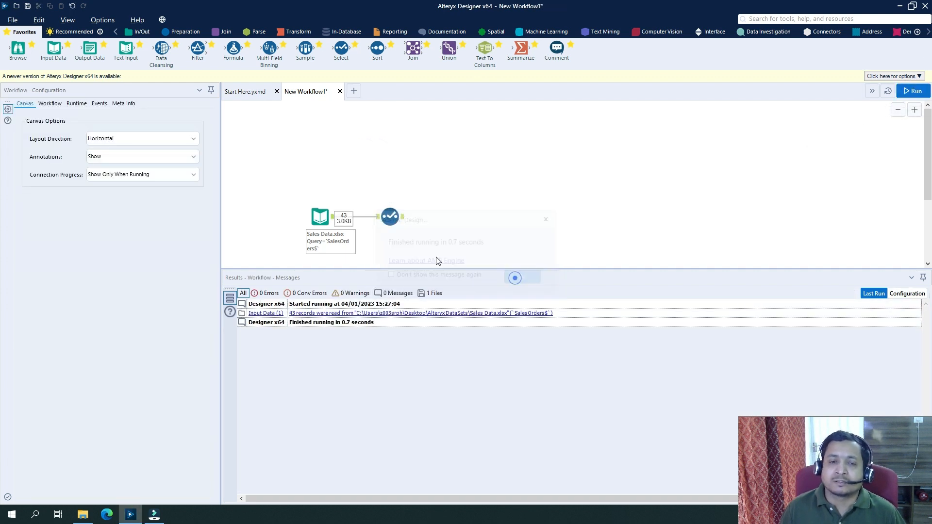
click(320, 216)
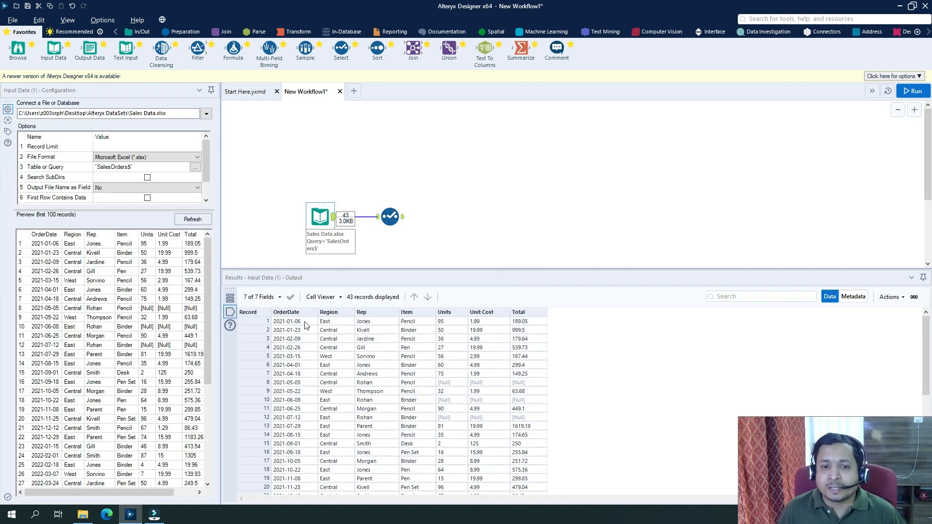
click(402, 220)
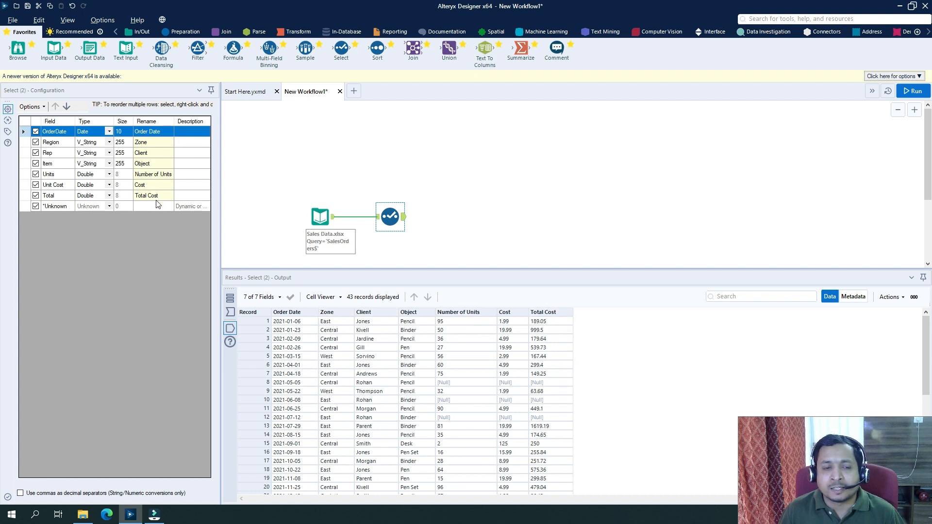
Step: Change the OrderDate field's type to V_String and the Unit Cost field's type to Int64
click(193, 133)
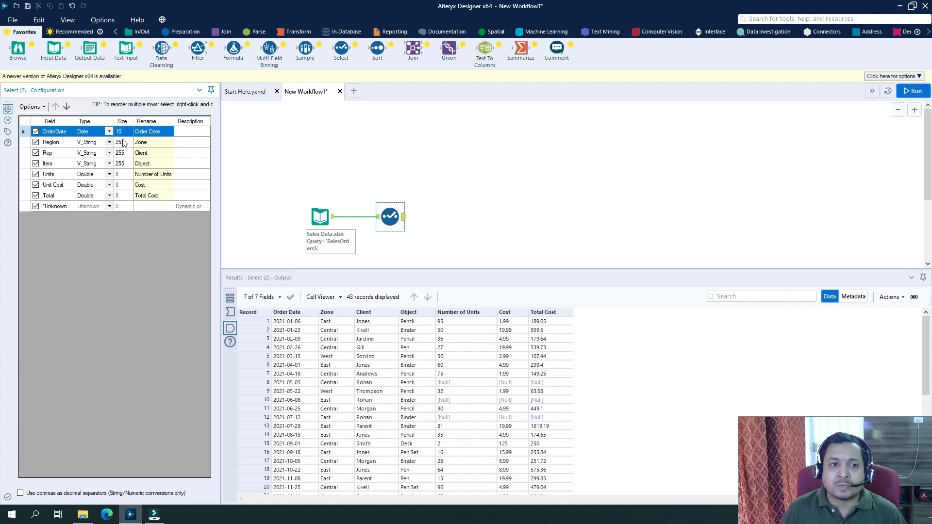
click(109, 132)
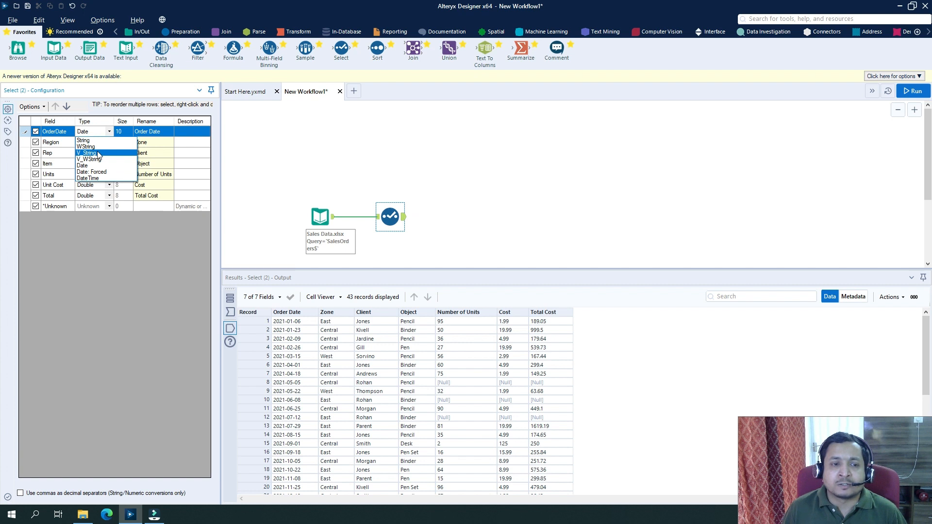
click(97, 153)
click(124, 130)
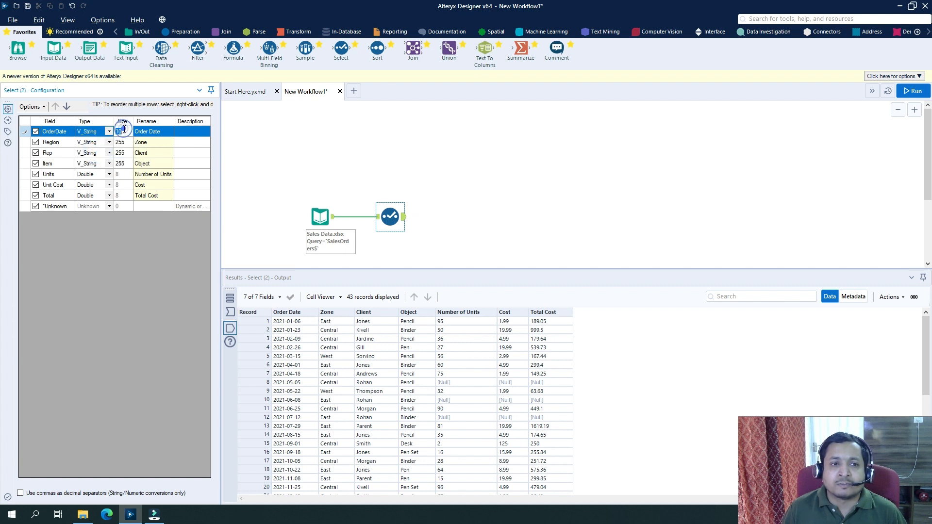
click(111, 187)
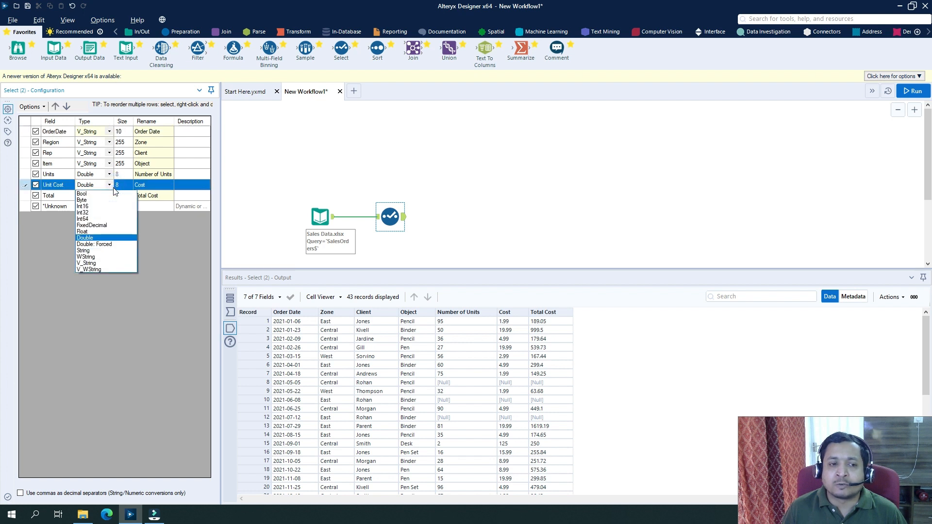
click(105, 217)
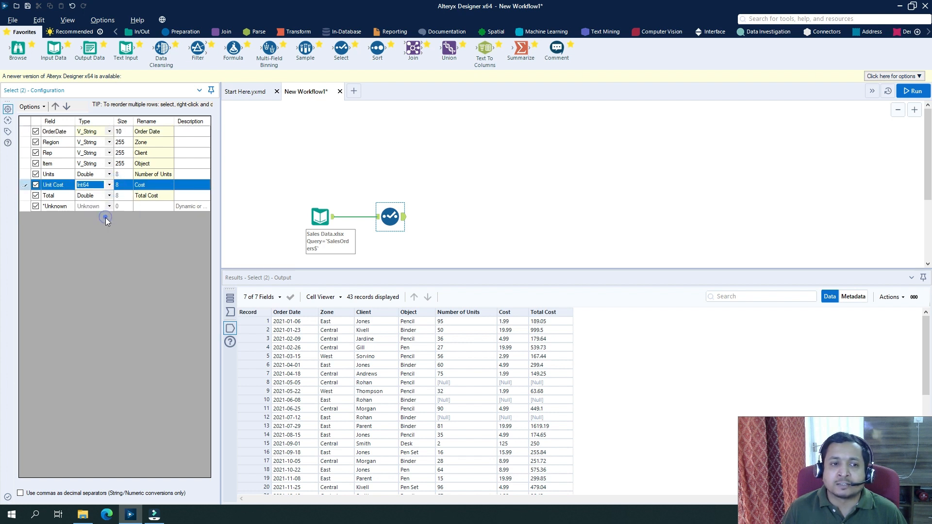
Step: Set the Item field's size to 10
click(123, 164)
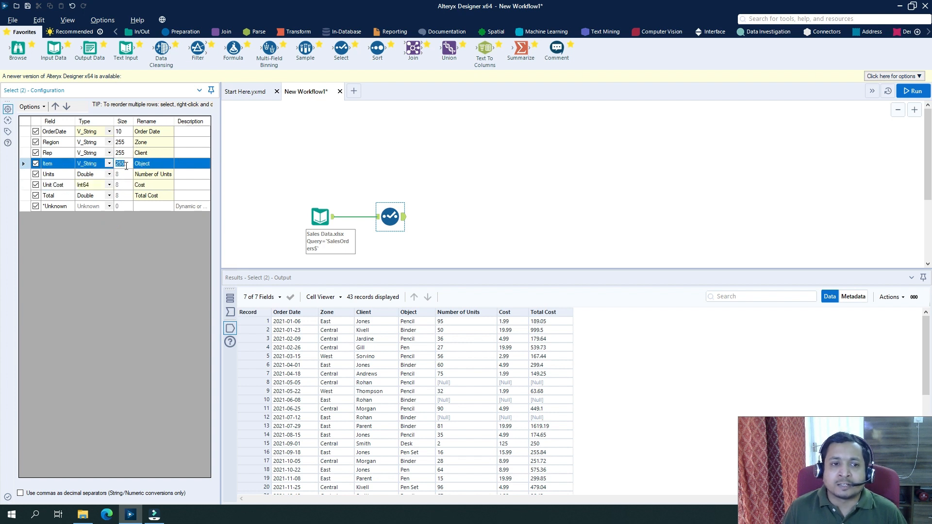
click(123, 163)
text(2)
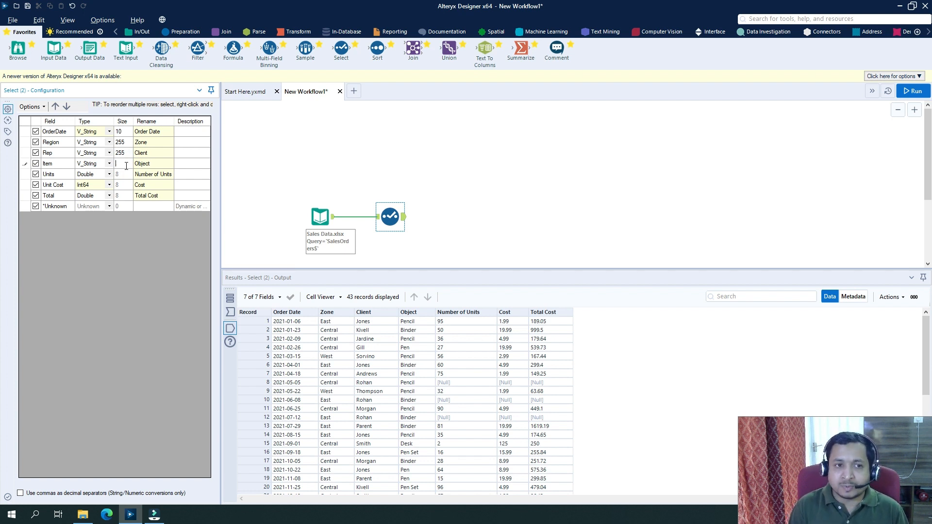
key(BackSpace)
text(10)
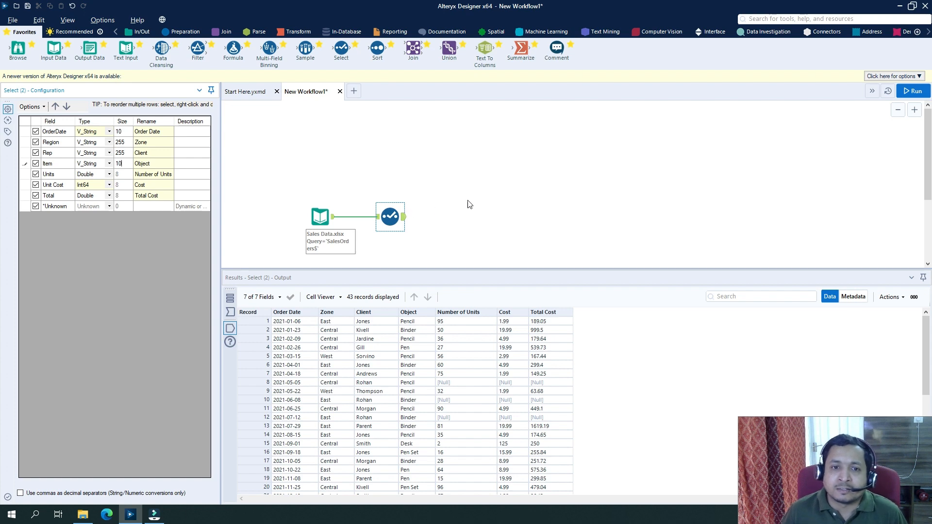
Step: Rerun the workflow and select the Select tool to check its output
click(466, 200)
key(ctrl+r)
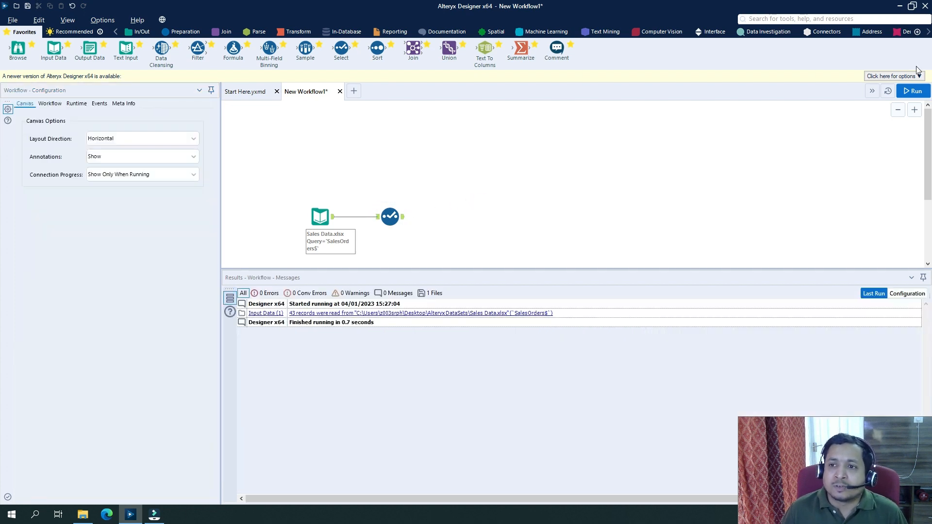
click(915, 91)
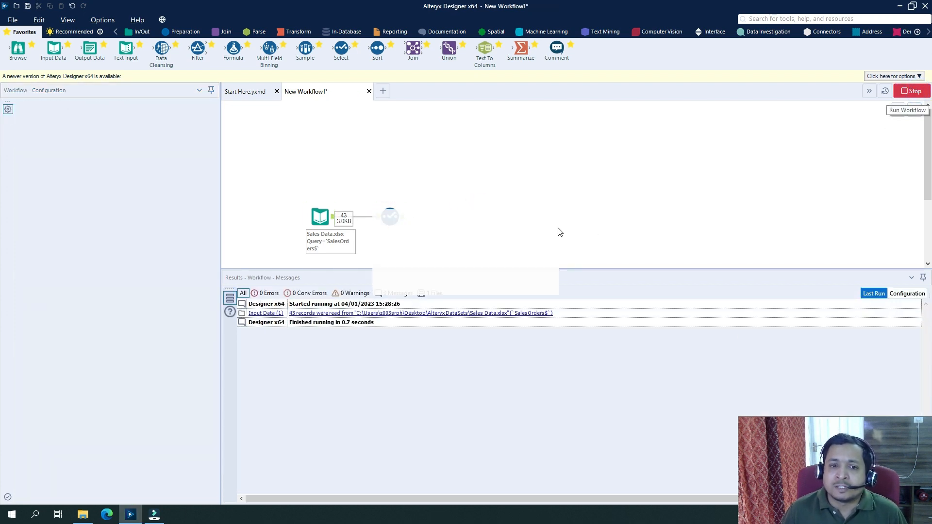
click(539, 279)
click(390, 216)
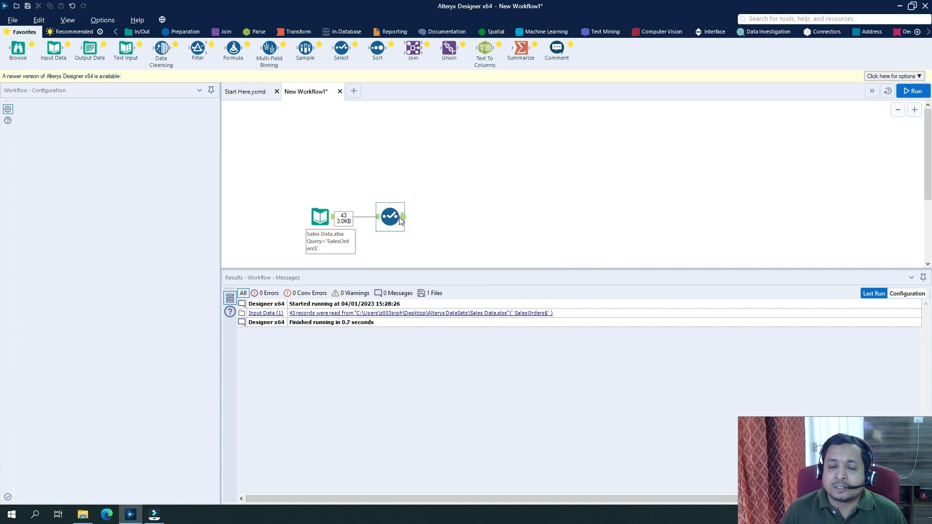